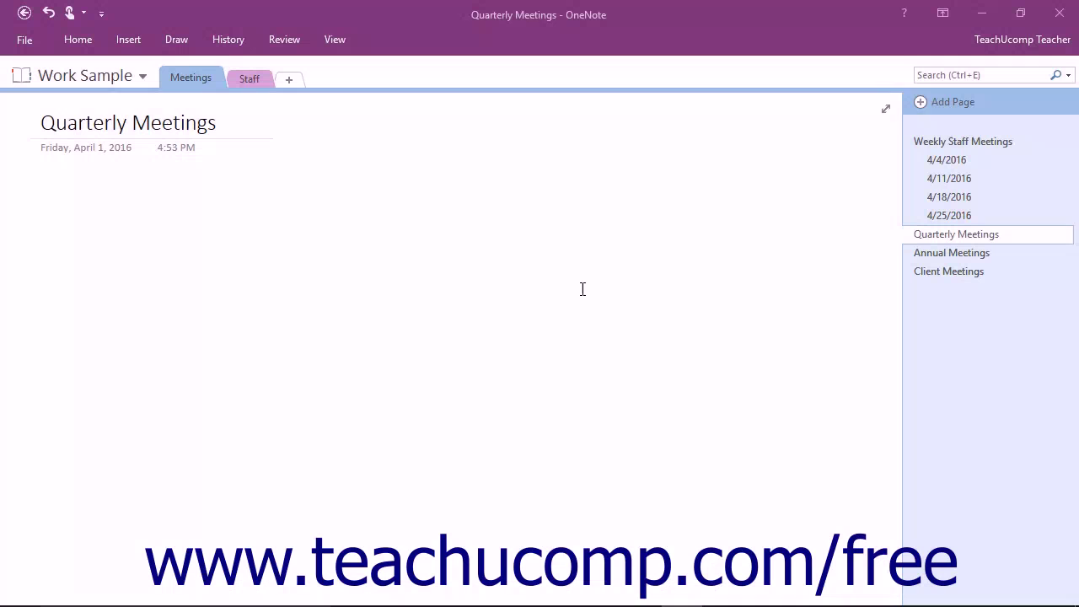
Browse the 4/4/2016, Weekly Staff, Quarterly, Annual and Client Meetings pages.
left_click(938, 167)
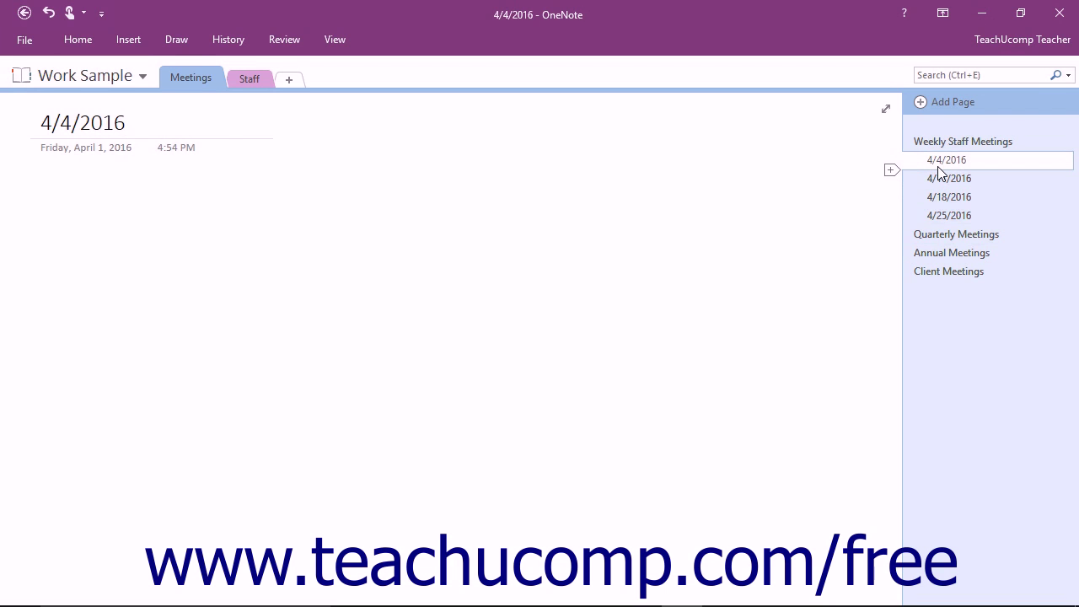
left_click(943, 145)
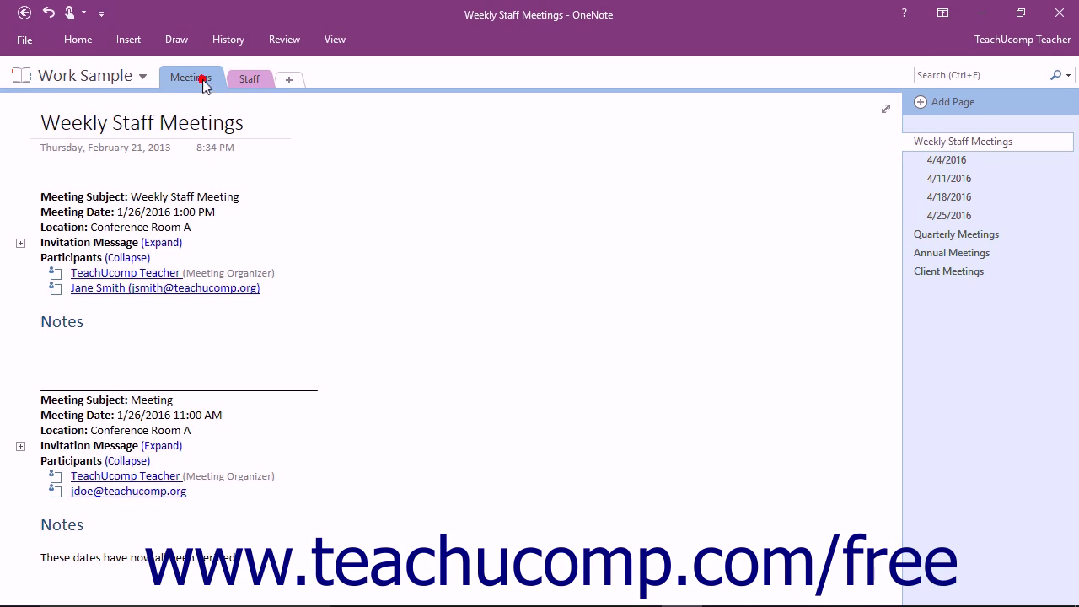
left_click(984, 144)
left_click(968, 234)
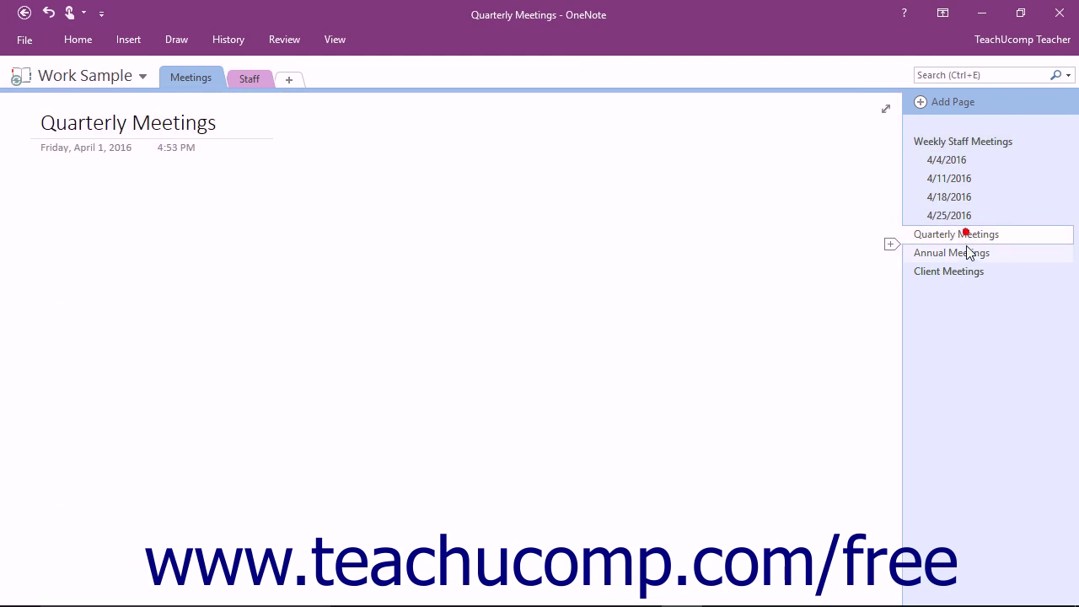
left_click(965, 252)
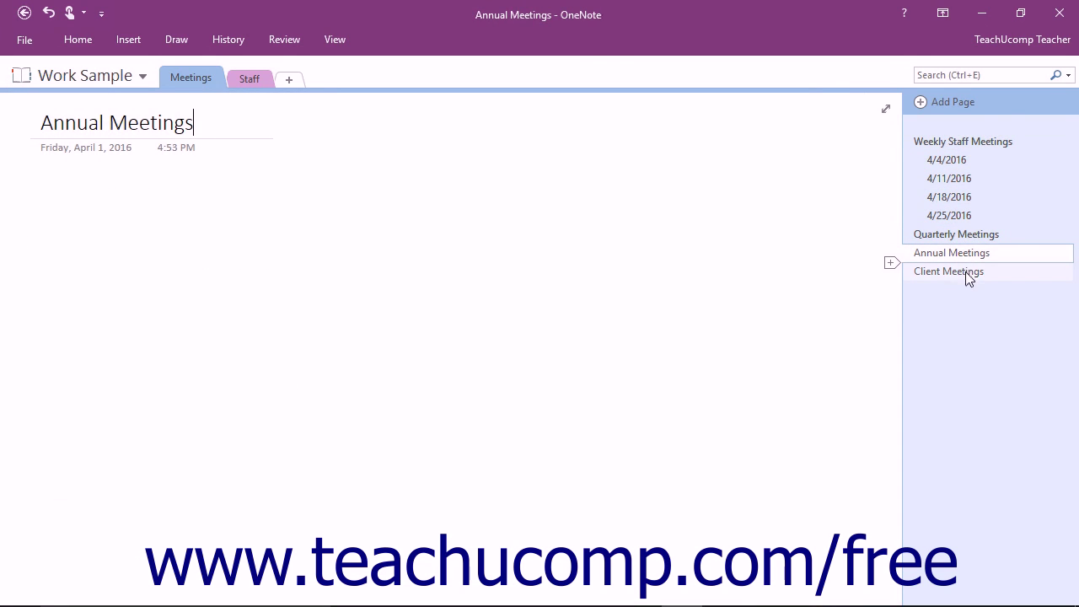
left_click(968, 273)
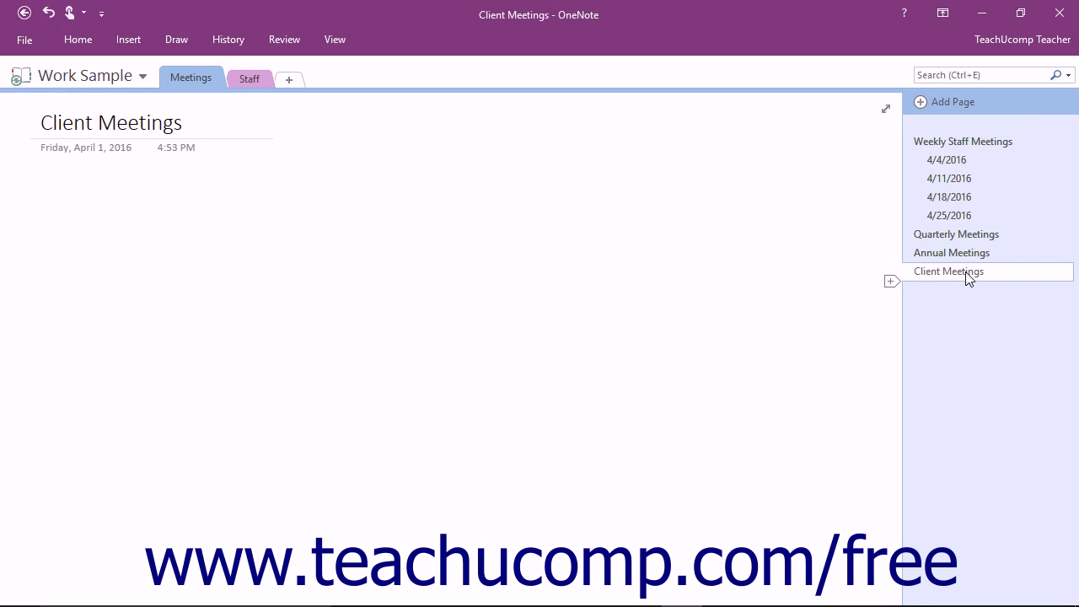
Step through the 4/4, 4/11 and 4/18/2016 pages, then add a blank page at the section's end.
left_click(966, 162)
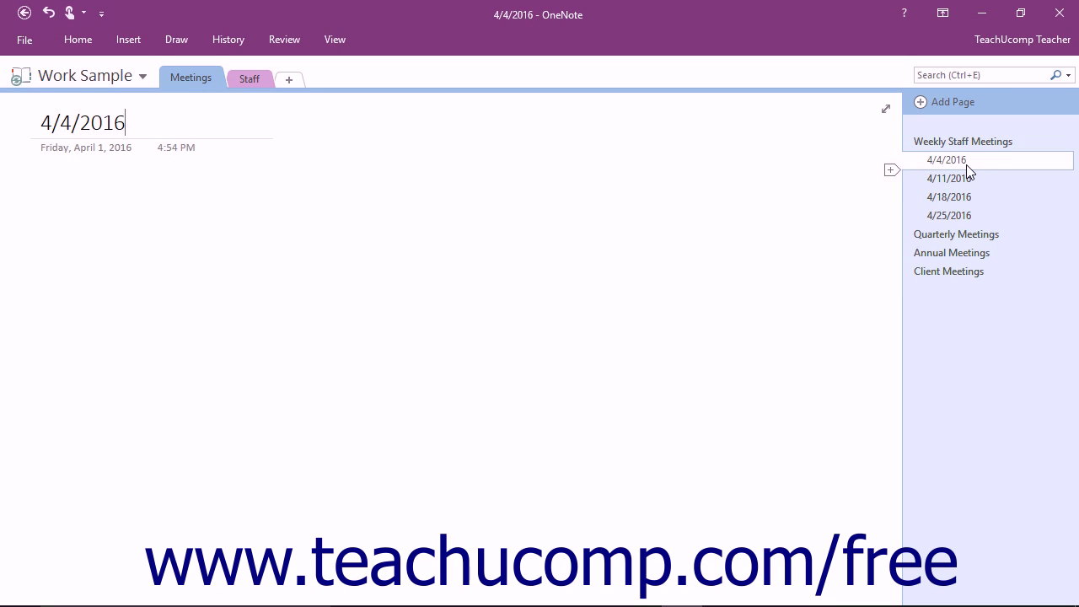
left_click(966, 177)
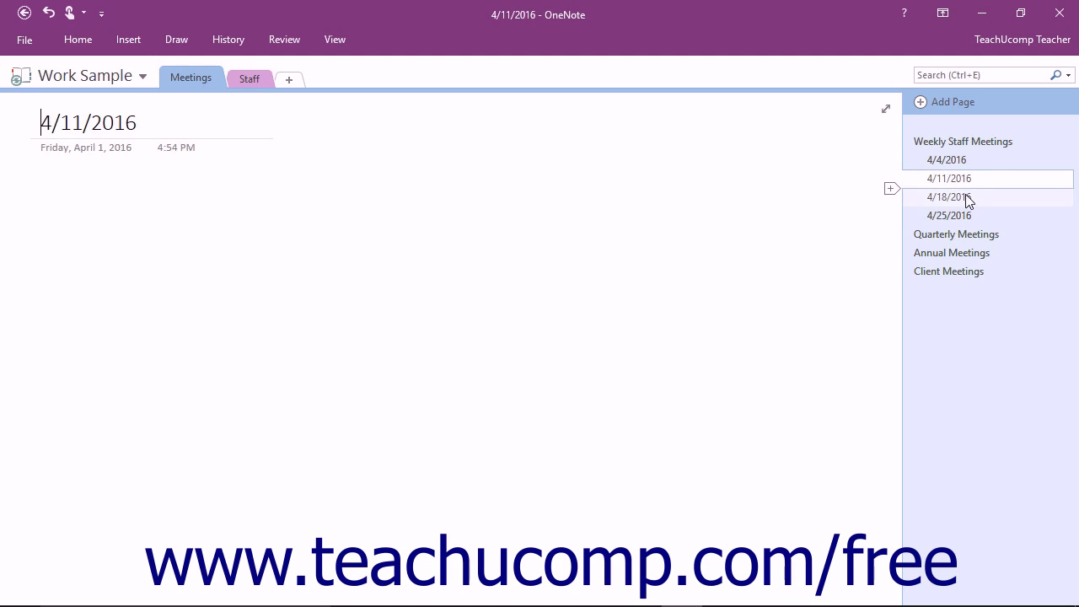
left_click(967, 197)
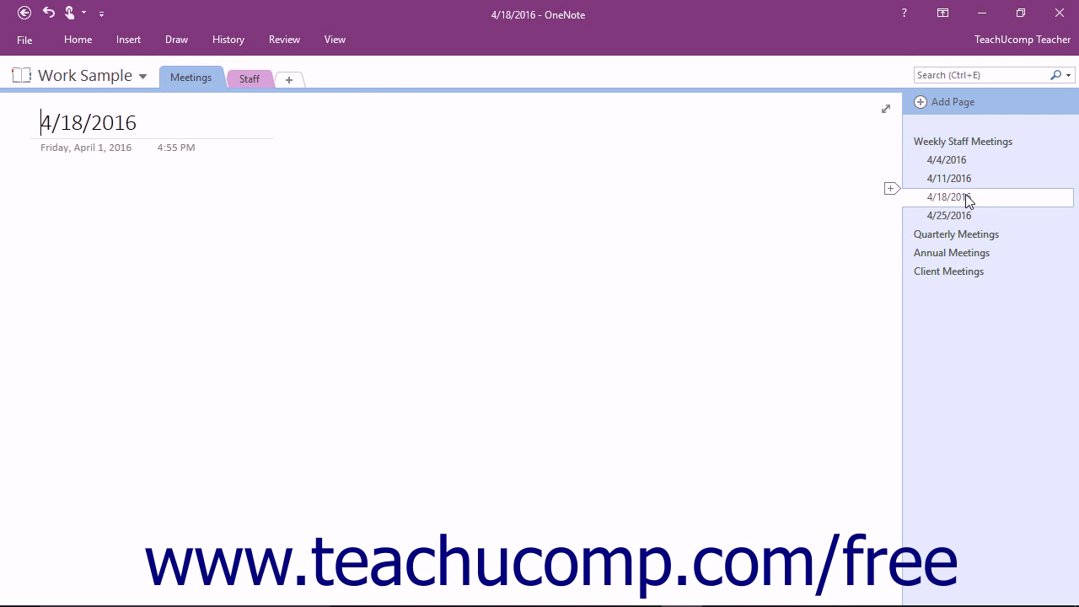
left_click(951, 104)
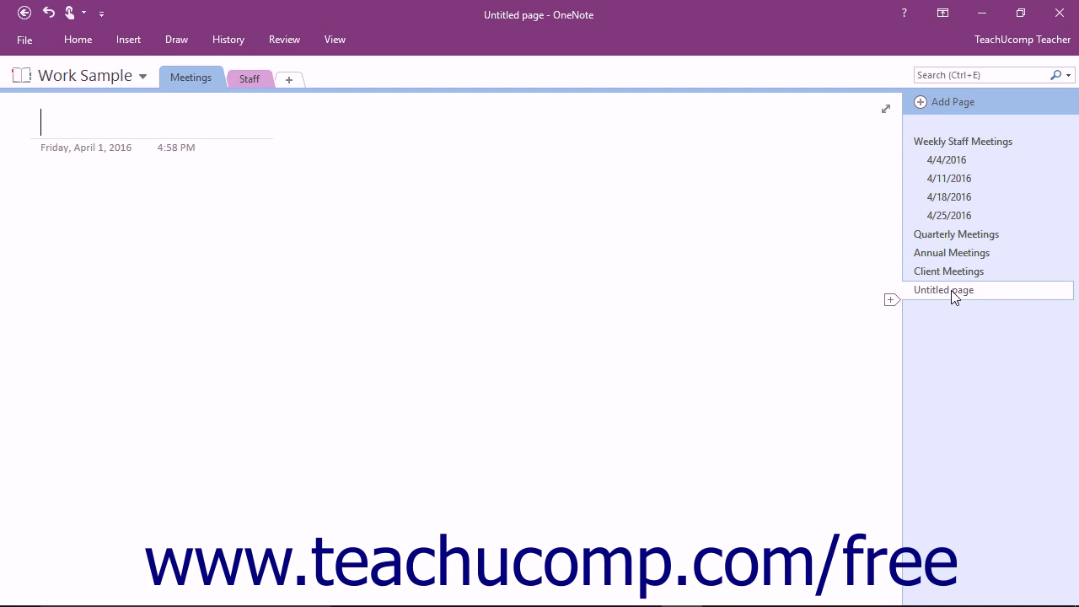
Move the Untitled page below Quarterly Meetings and indent it as its subpage.
left_click_drag(953, 297, 953, 266)
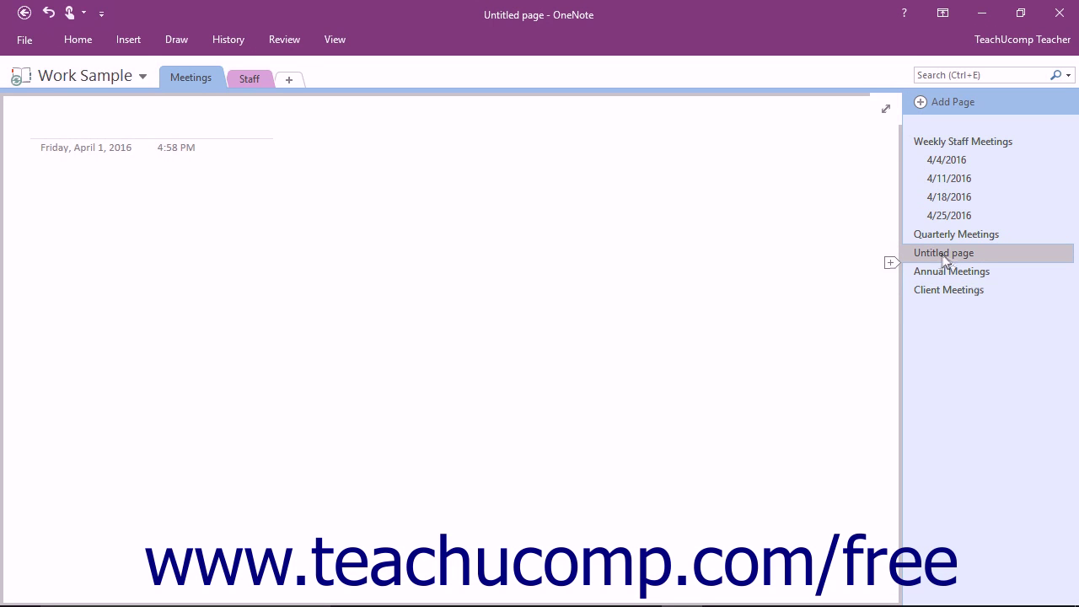
left_click_drag(943, 255, 961, 253)
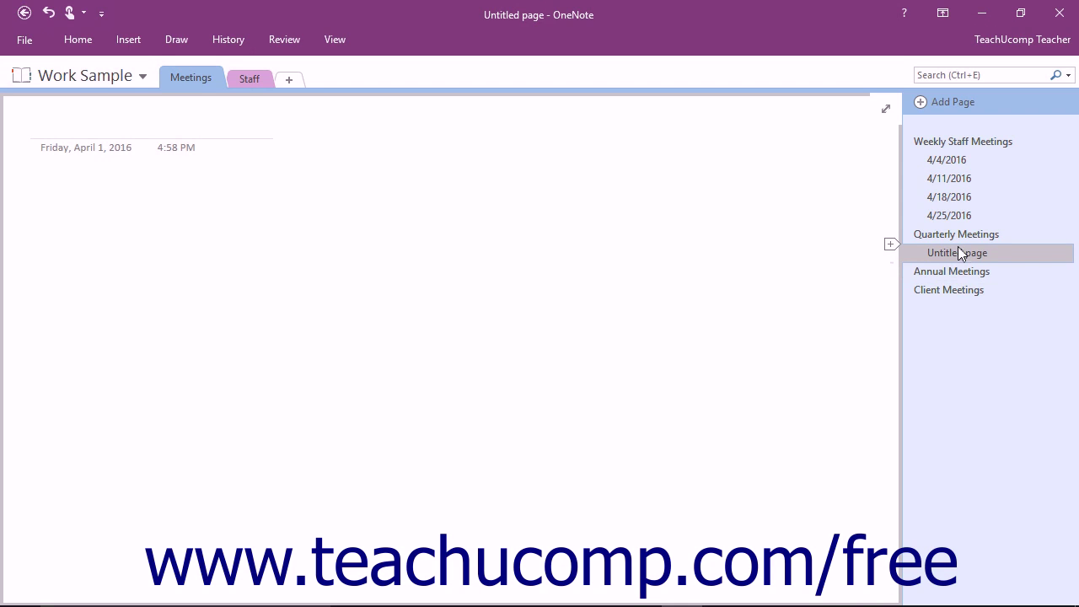
mouse_move(961, 253)
left_mouse_down()
mouse_move(978, 254)
mouse_move(959, 253)
left_mouse_up()
left_click(138, 125)
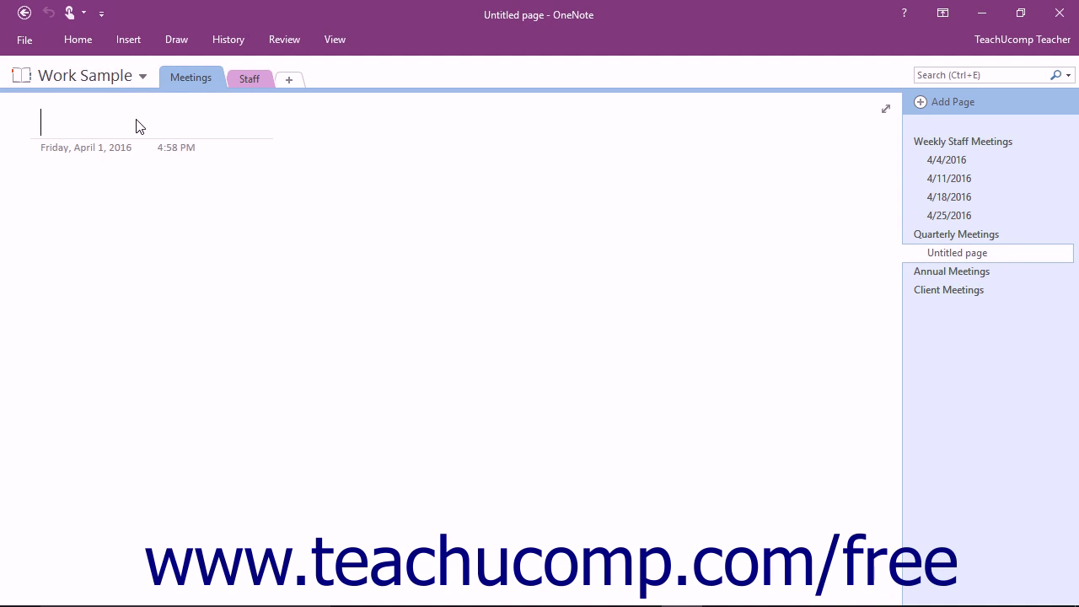
Title the subpage 'First Quarter 2016', keeping it nested under Quarterly Meetings.
type("First Quarter 2016")
key("Return")
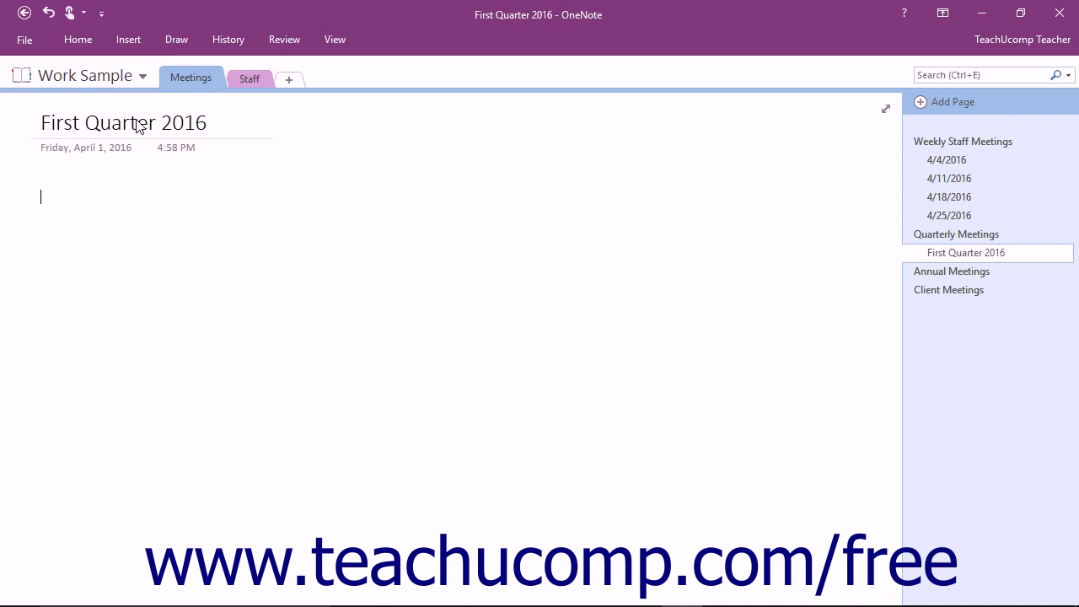
mouse_move(965, 253)
left_click_drag(933, 257, 899, 247)
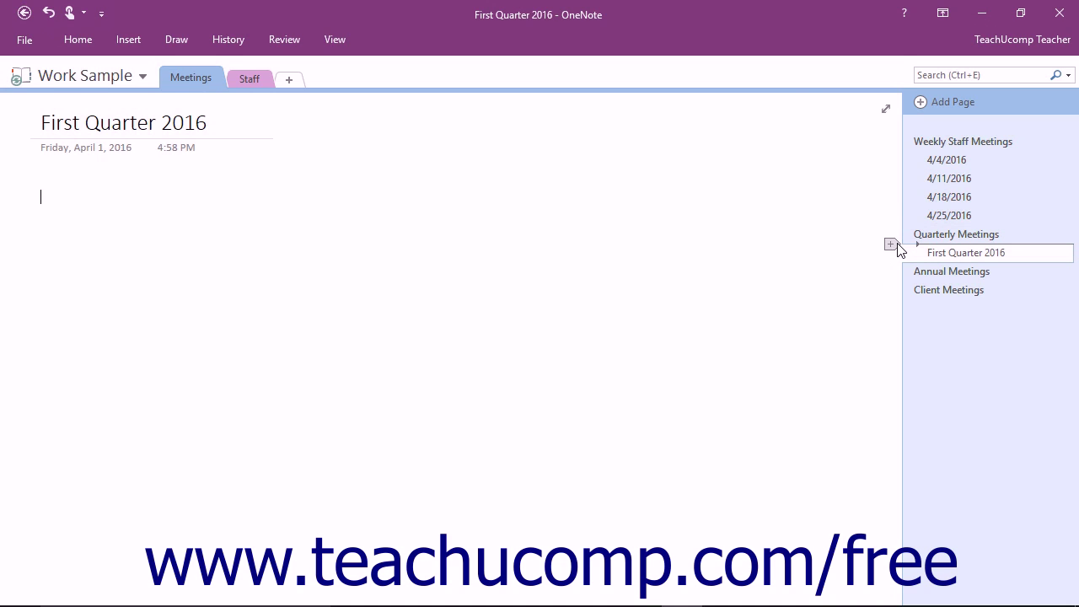
left_click_drag(898, 248, 934, 257)
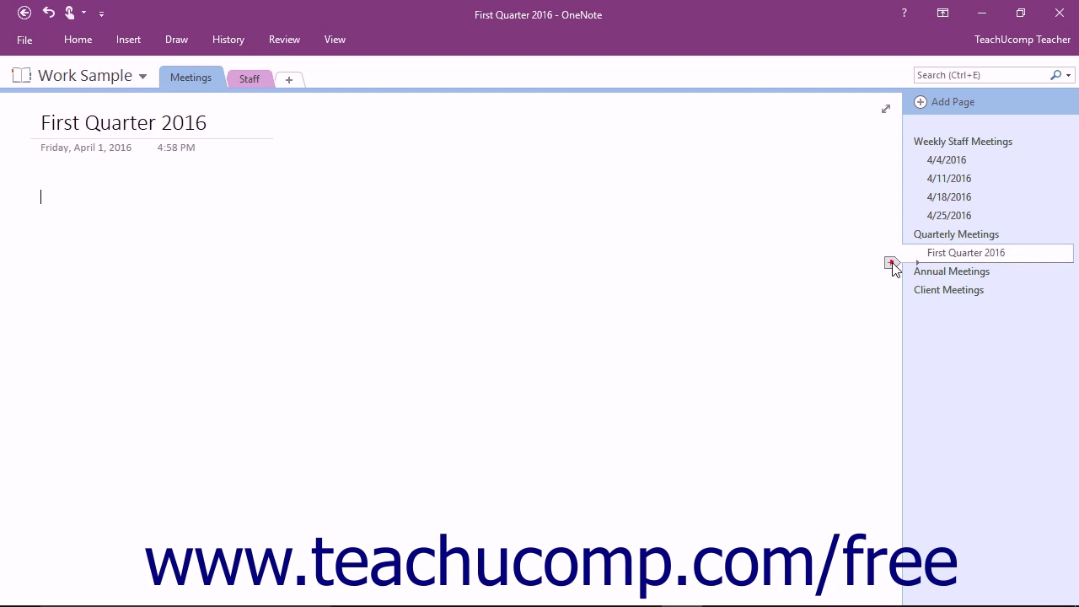
left_click(891, 263)
Title the inserted subpage 'Second Quarter 2016'.
type("Second Quarter 2016")
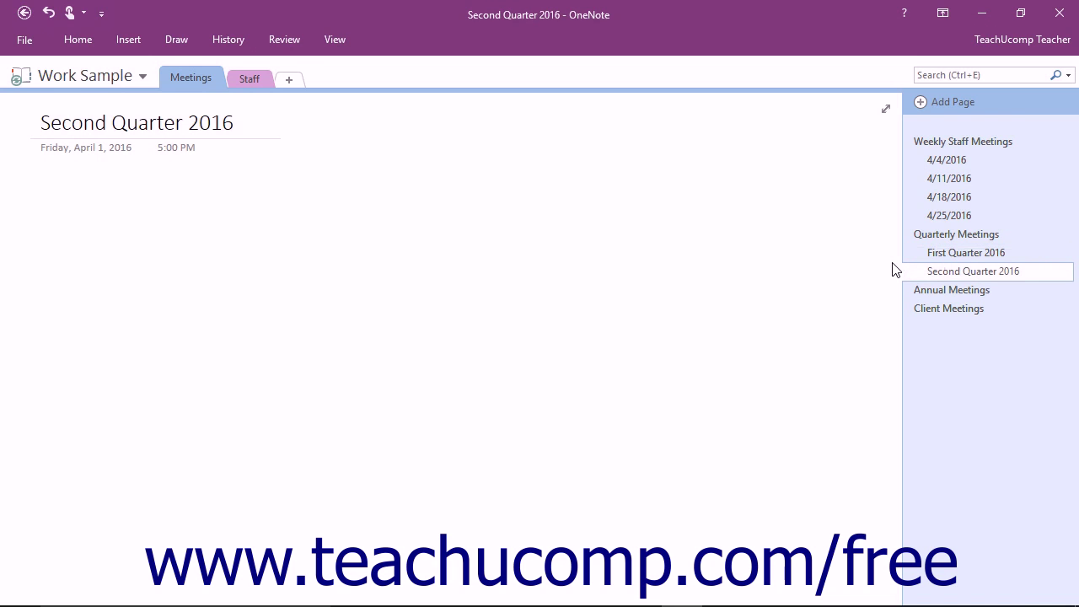
key("Return")
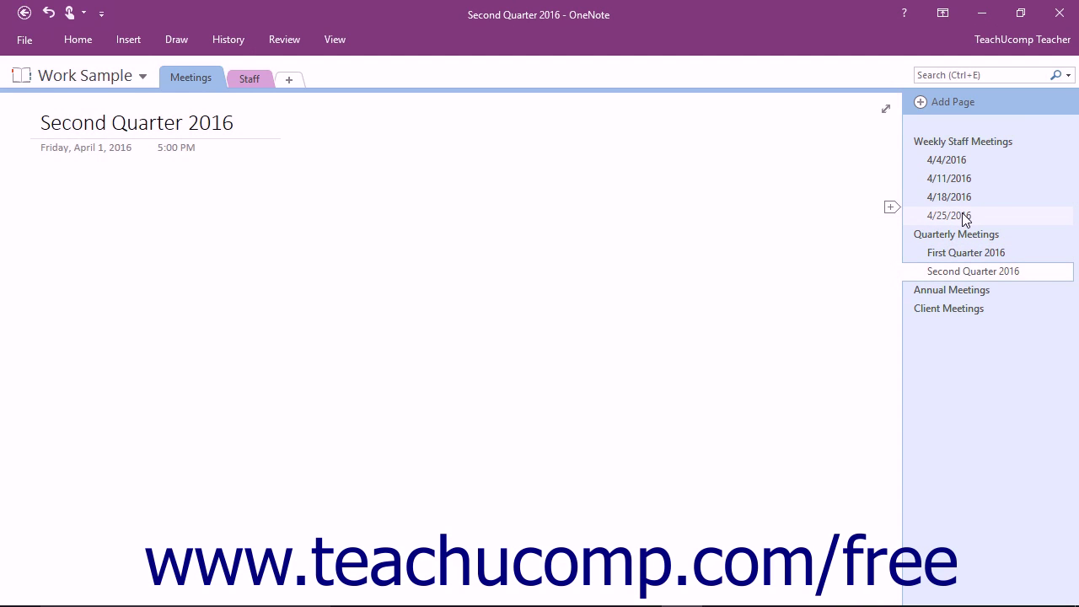
Drag the 4/25/2016 page above 4/4/2016 at the top of Weekly Staff Meetings.
left_click_drag(962, 214, 952, 191)
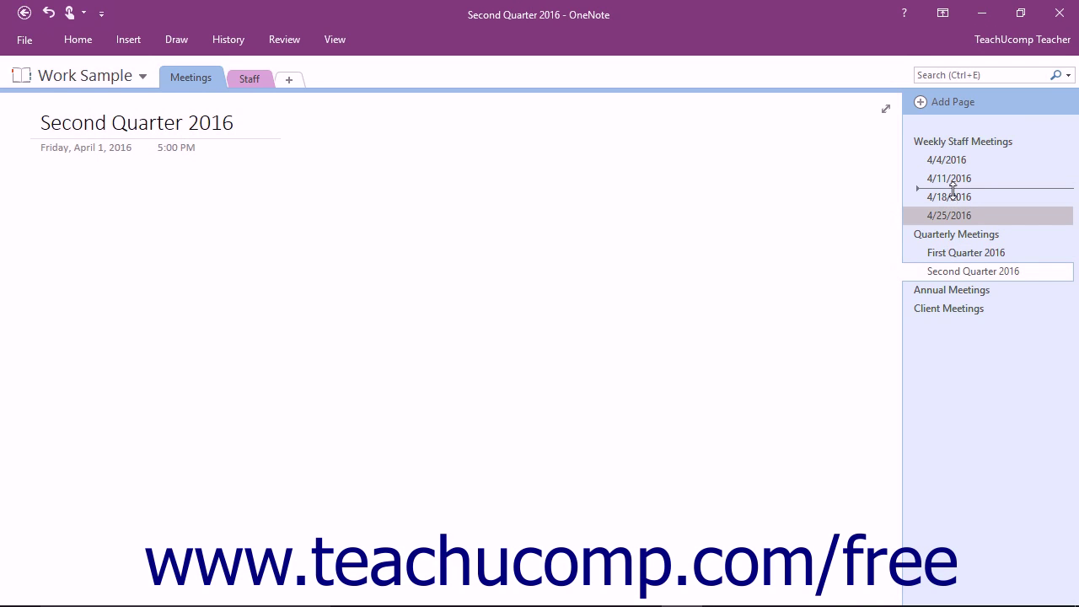
left_click_drag(952, 191, 949, 171)
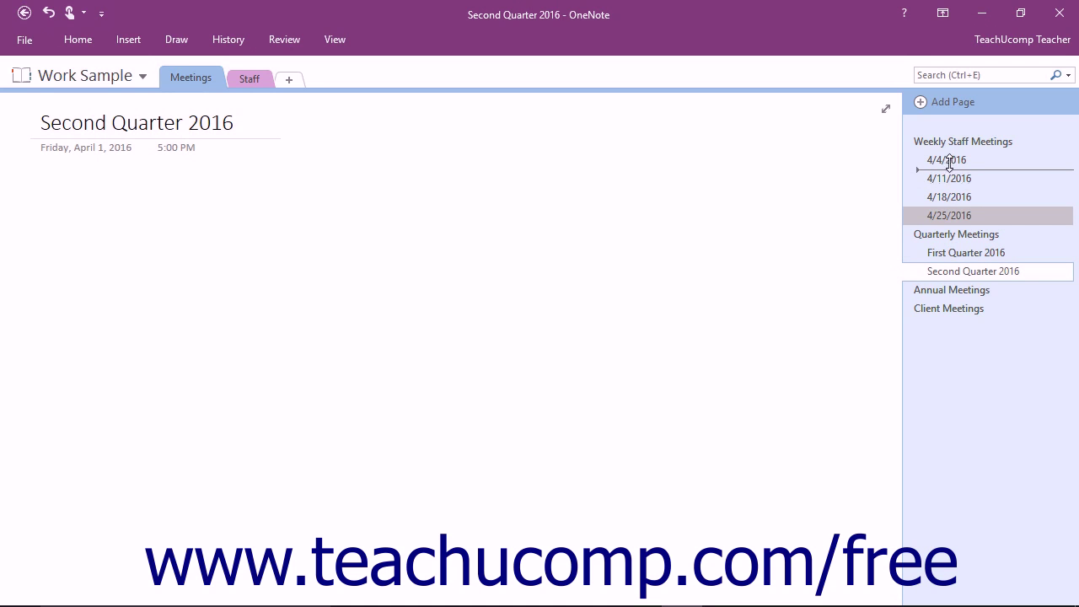
left_click_drag(949, 171, 950, 161)
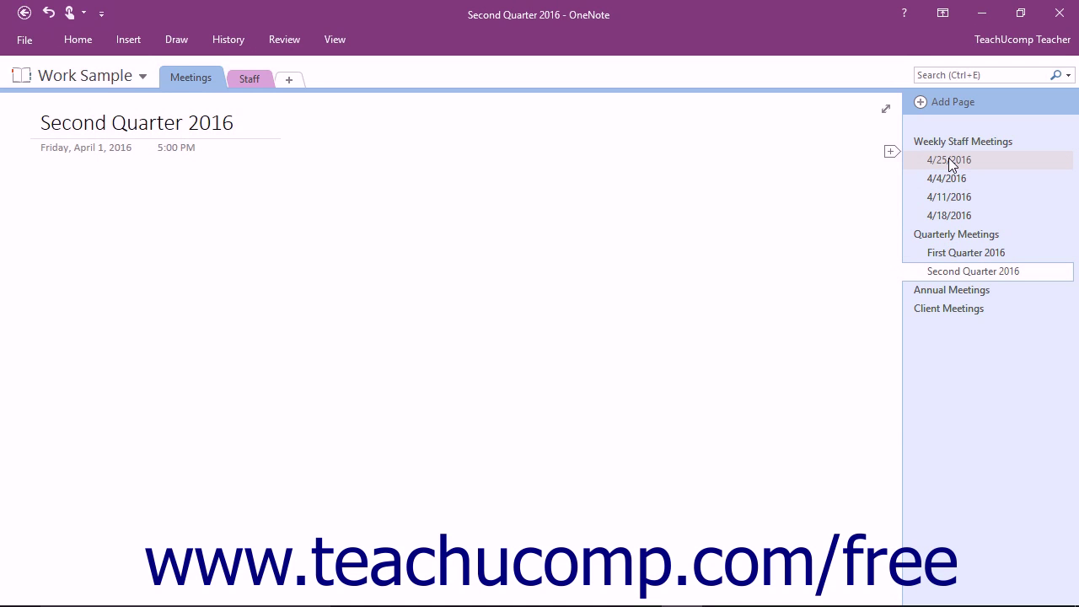
right_click(950, 160)
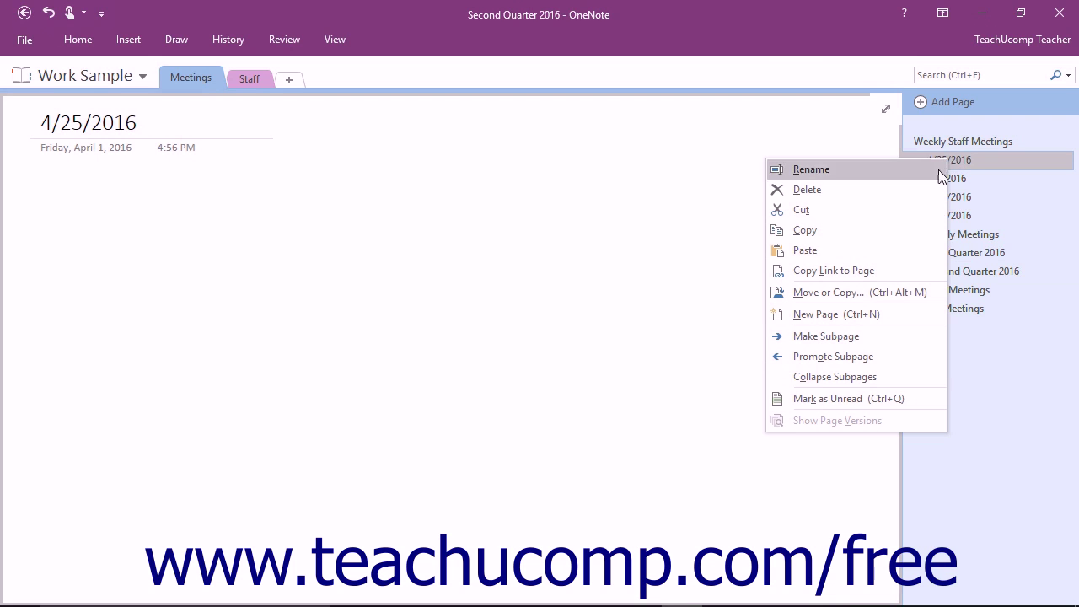
Delete the 4/25/2016 page from its context menu.
left_click(815, 194)
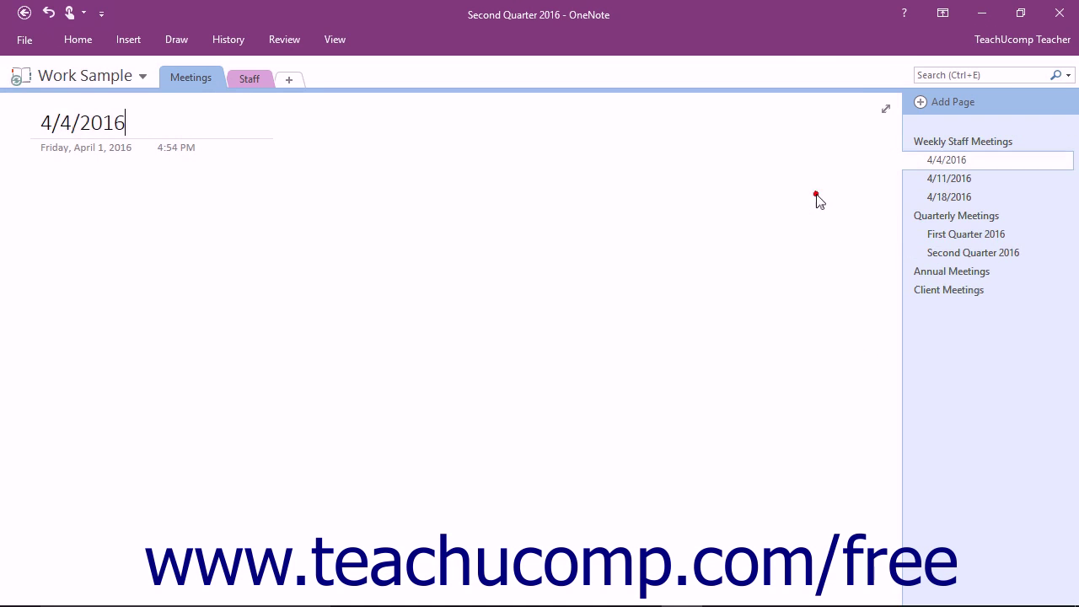
Nest Annual Meetings under Quarterly Meetings, after Second Quarter 2016, with Make Subpage.
right_click(952, 271)
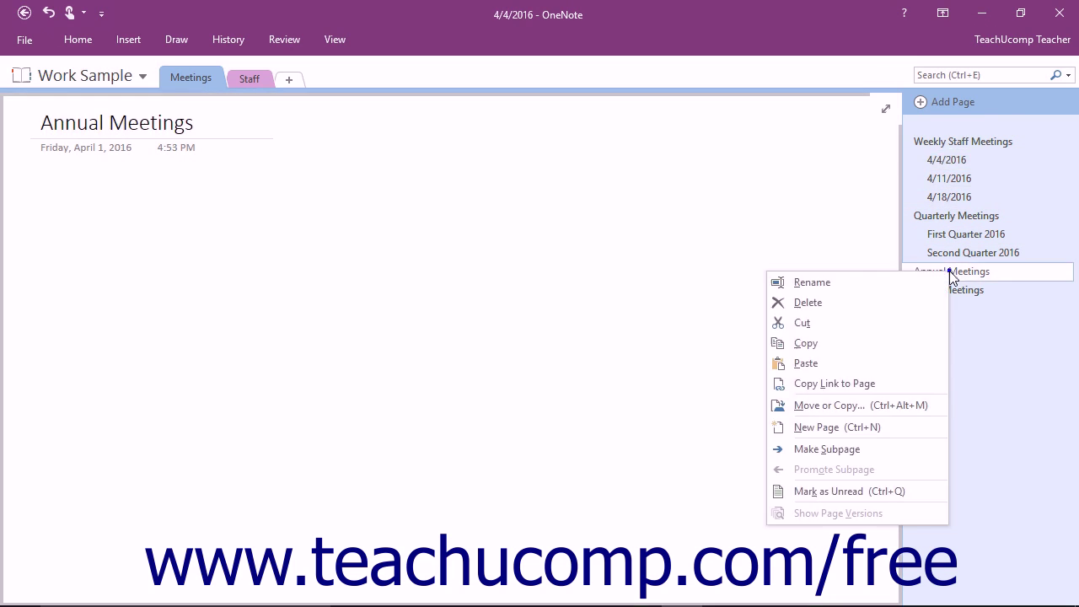
left_click(875, 455)
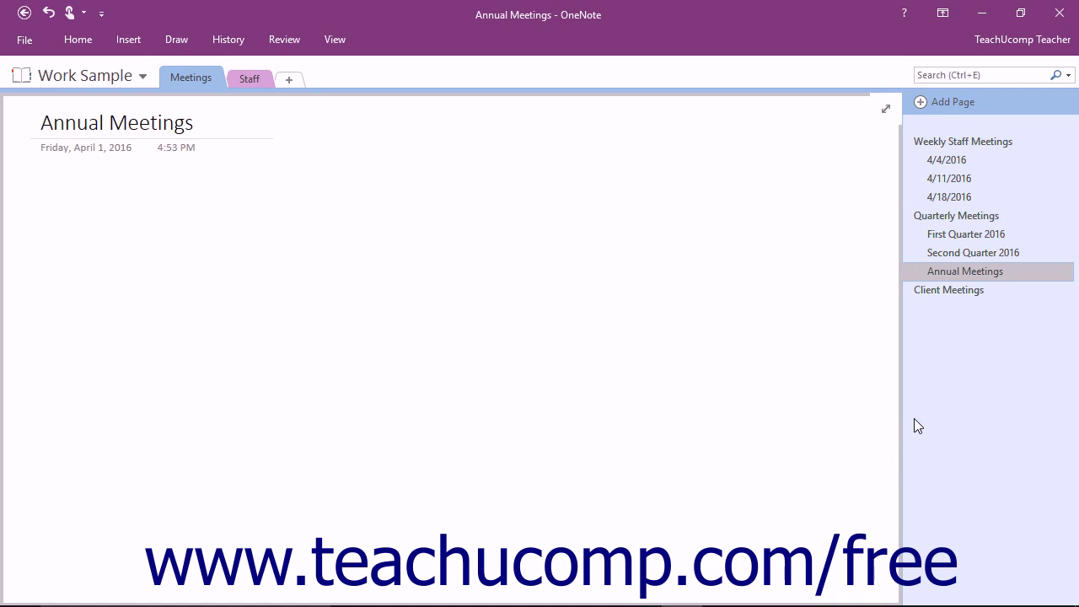
right_click(935, 276)
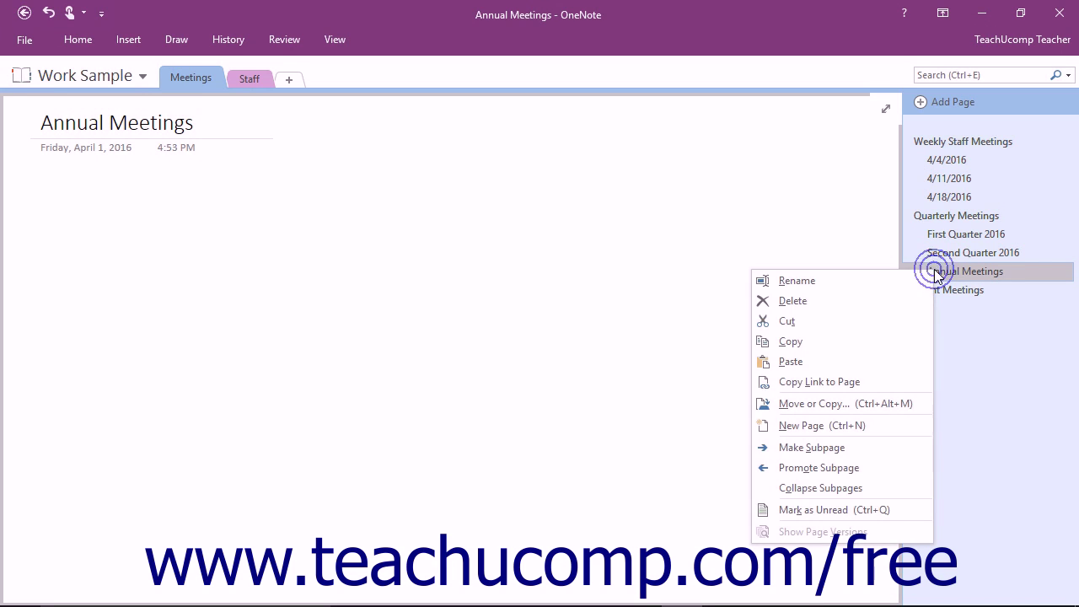
Promote Annual Meetings back to a top-level page before Client Meetings.
left_click(860, 468)
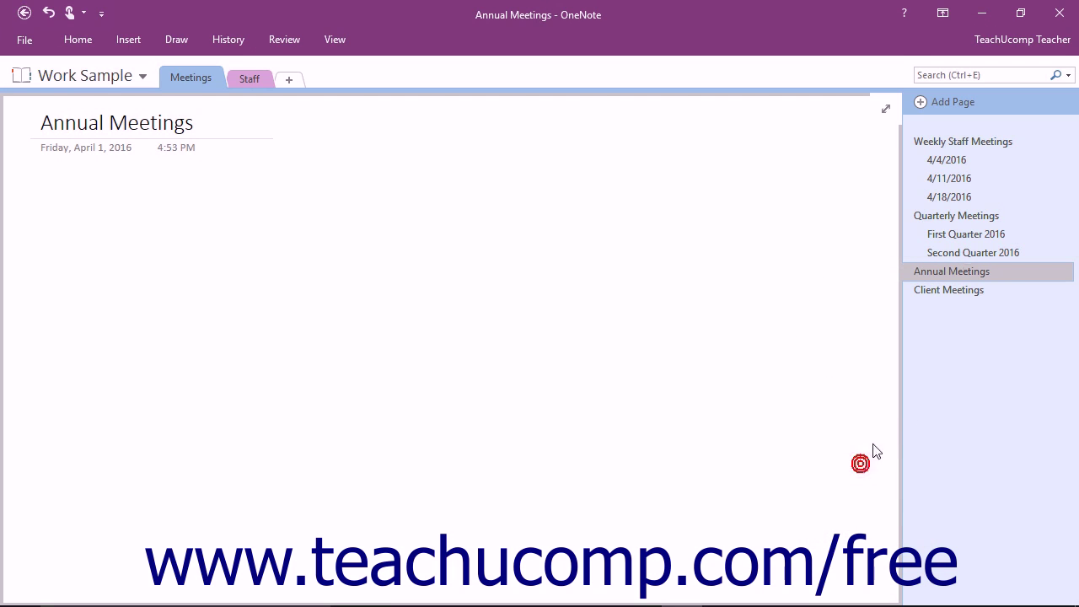